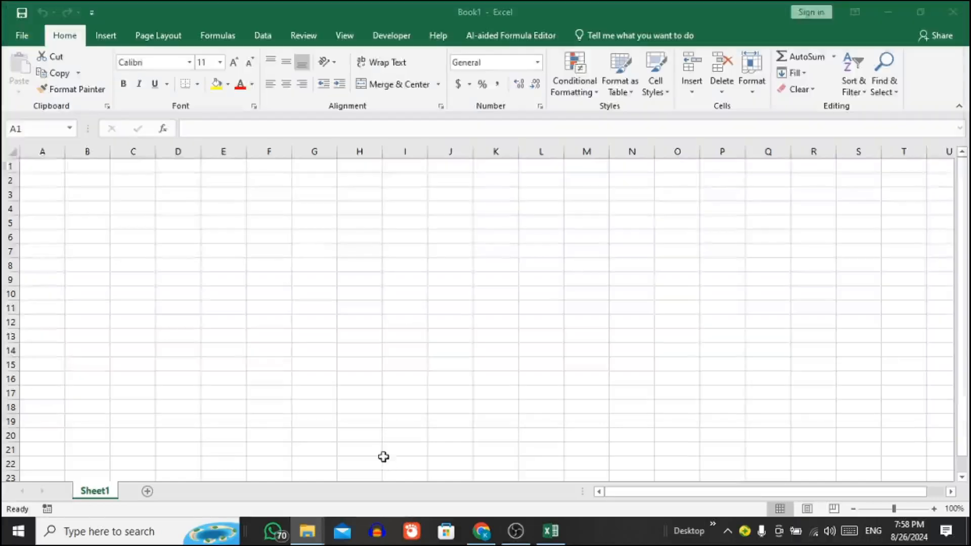
Create a new query from the Query 02 folder on the Desktop.
click(383, 455)
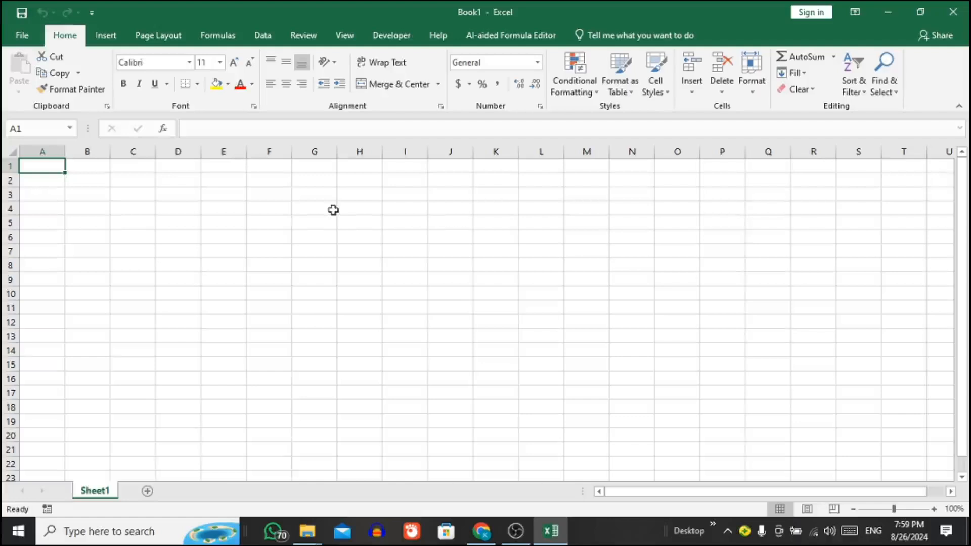
click(263, 36)
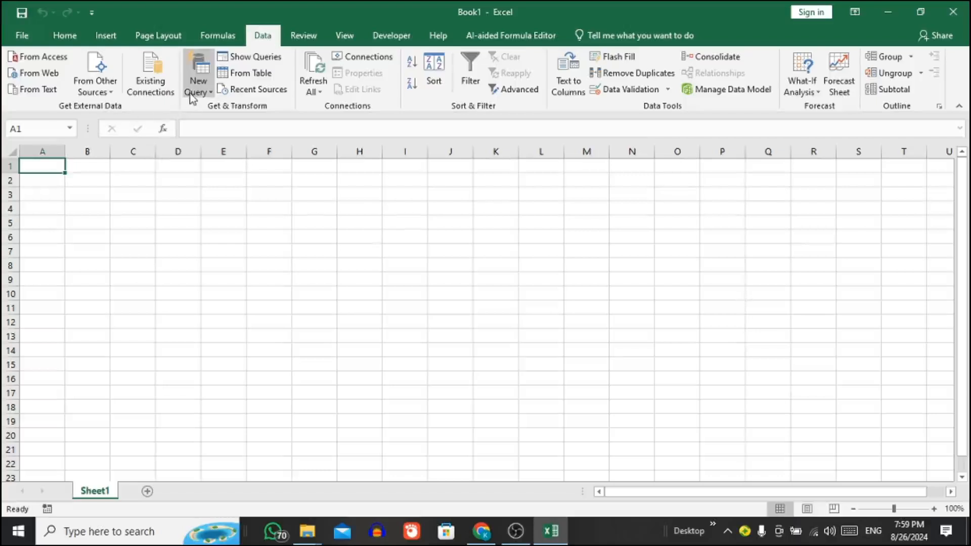
click(192, 96)
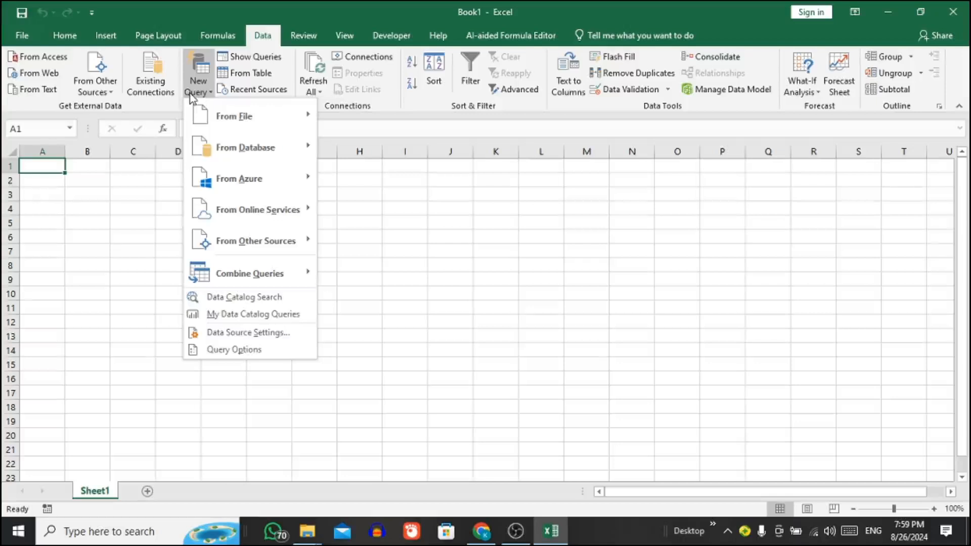
mouse_move(235, 120)
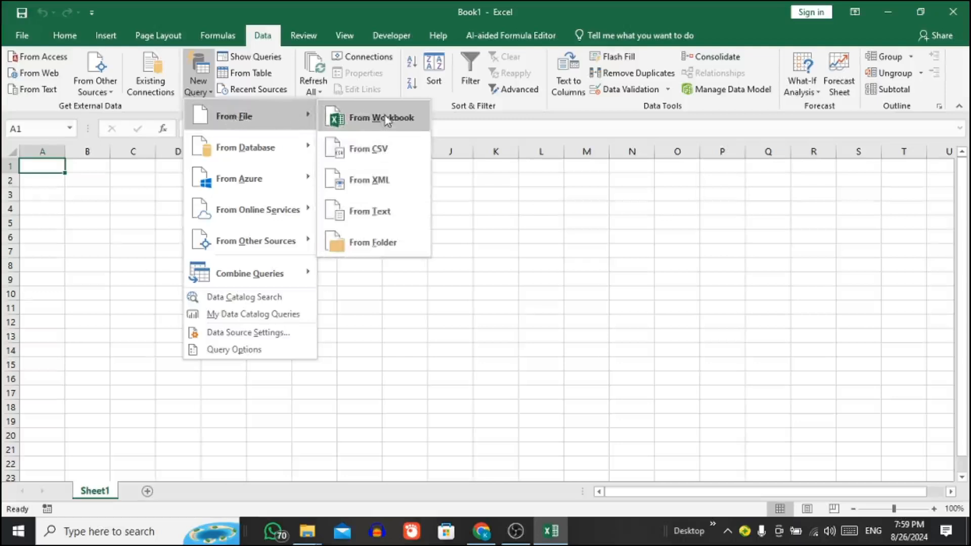
click(368, 244)
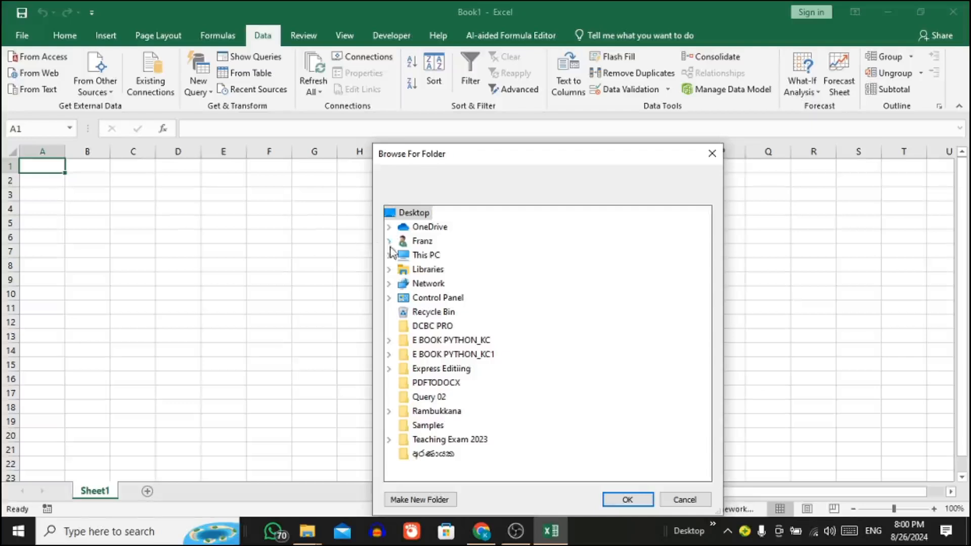
drag(412, 157, 308, 97)
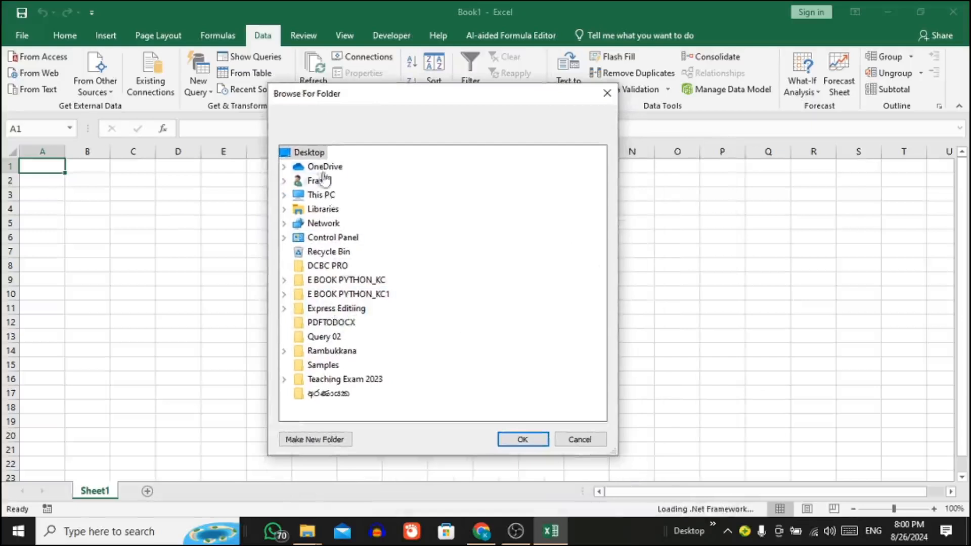
click(354, 313)
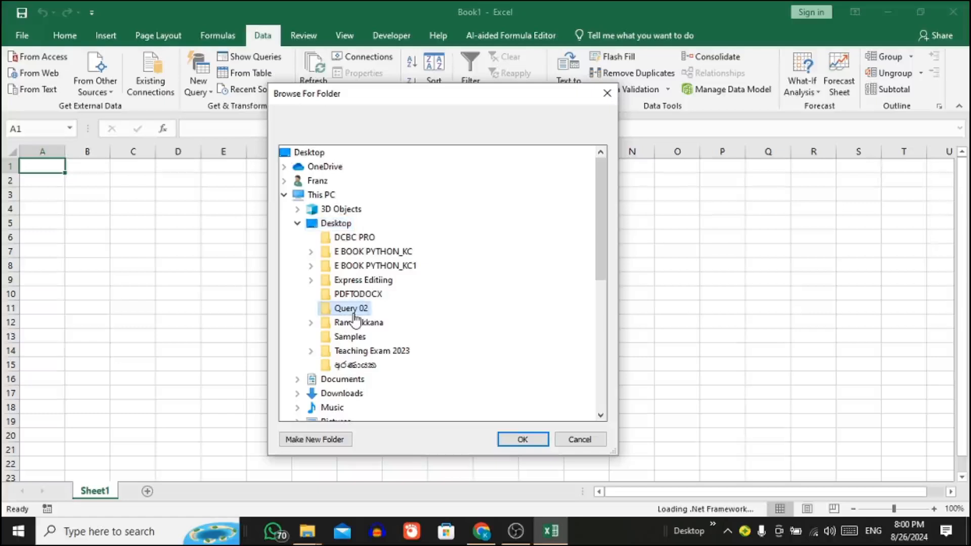
click(517, 440)
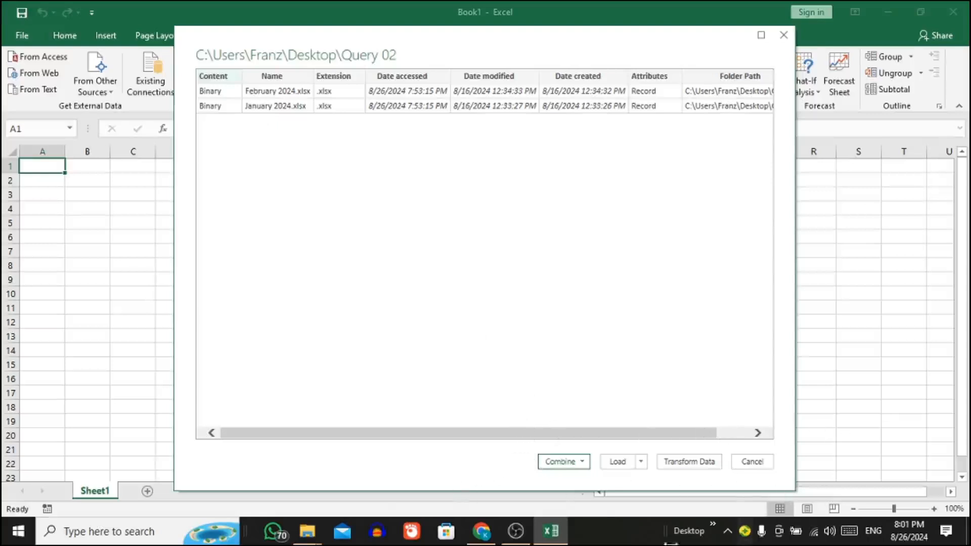
Combine and transform the folder's files, using January 2024.xlsx as the sample file and Sheet1 as the object to extract.
click(582, 462)
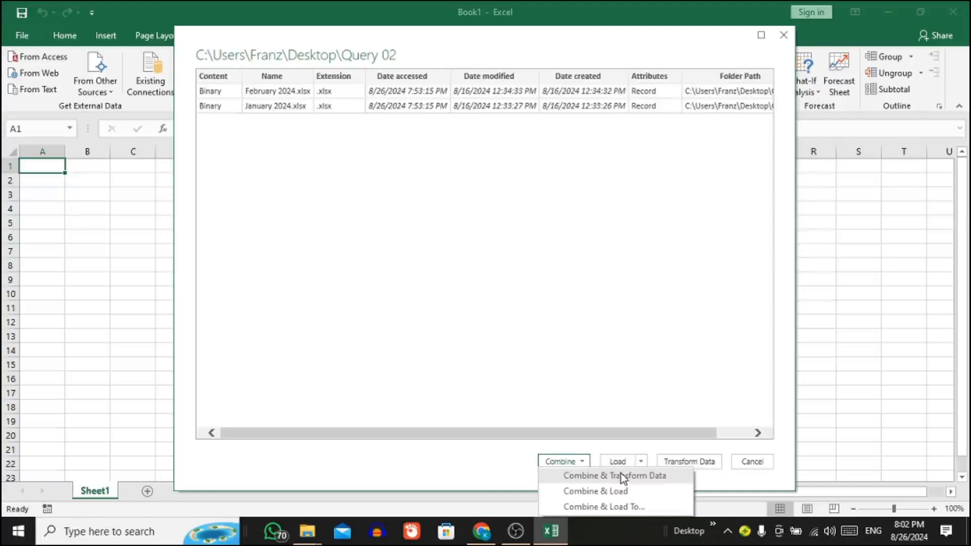
click(621, 475)
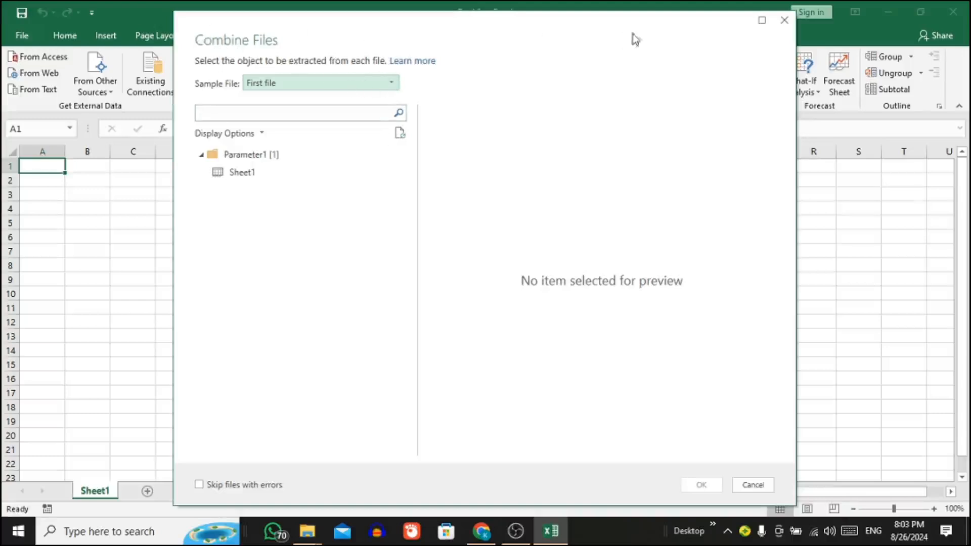
click(349, 84)
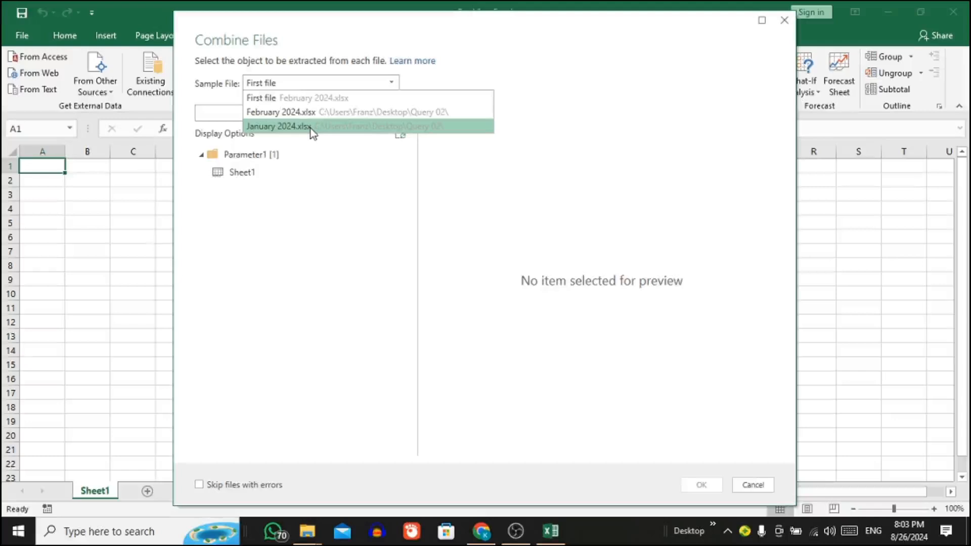
click(310, 129)
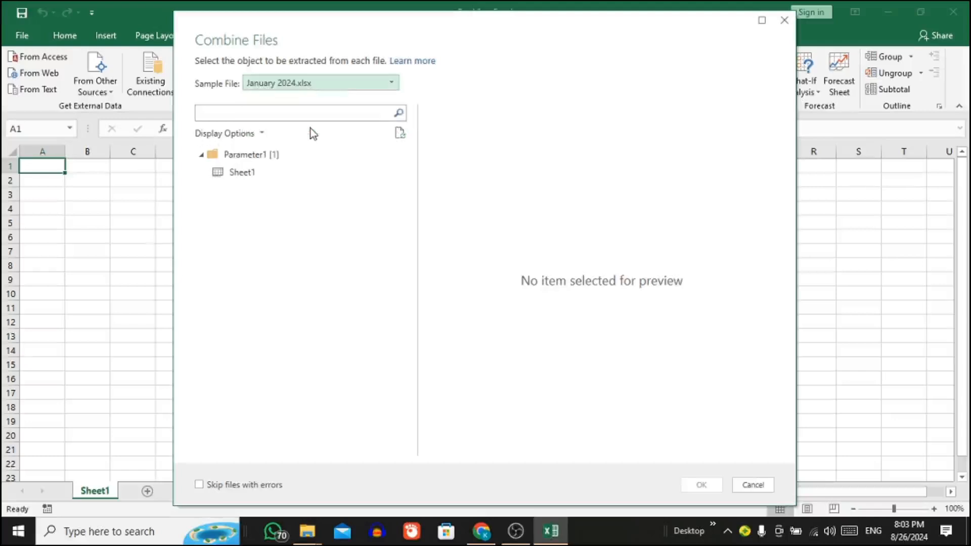
click(251, 175)
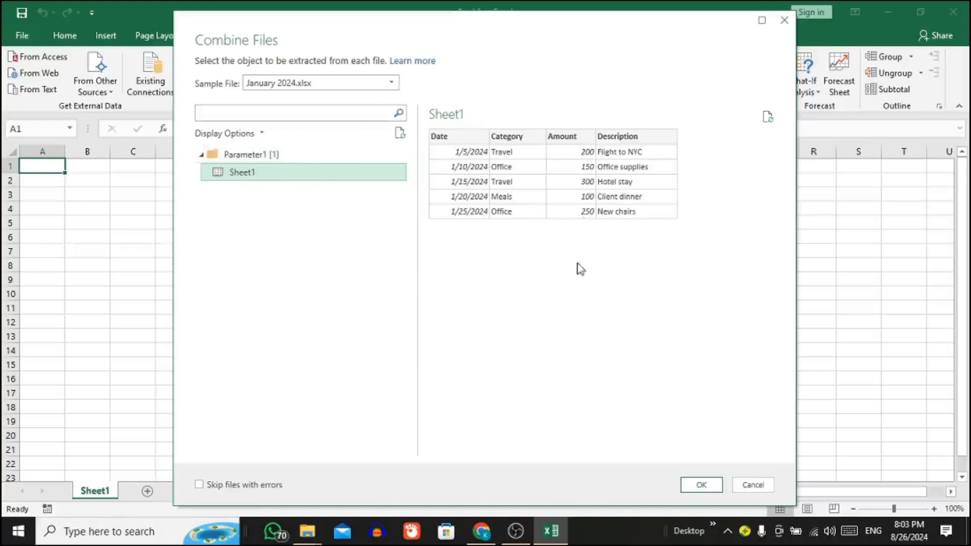
click(700, 486)
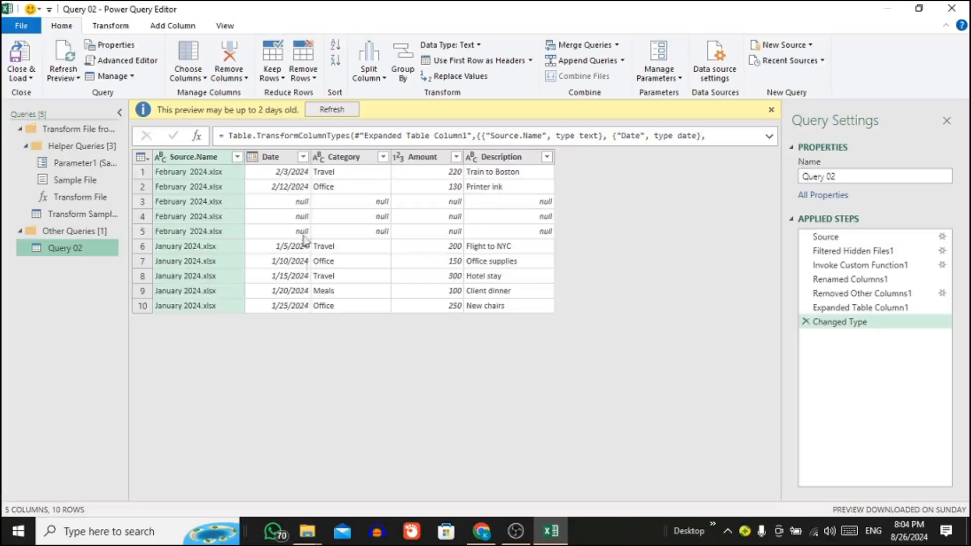
Filter the null entries out of the Date column.
click(303, 158)
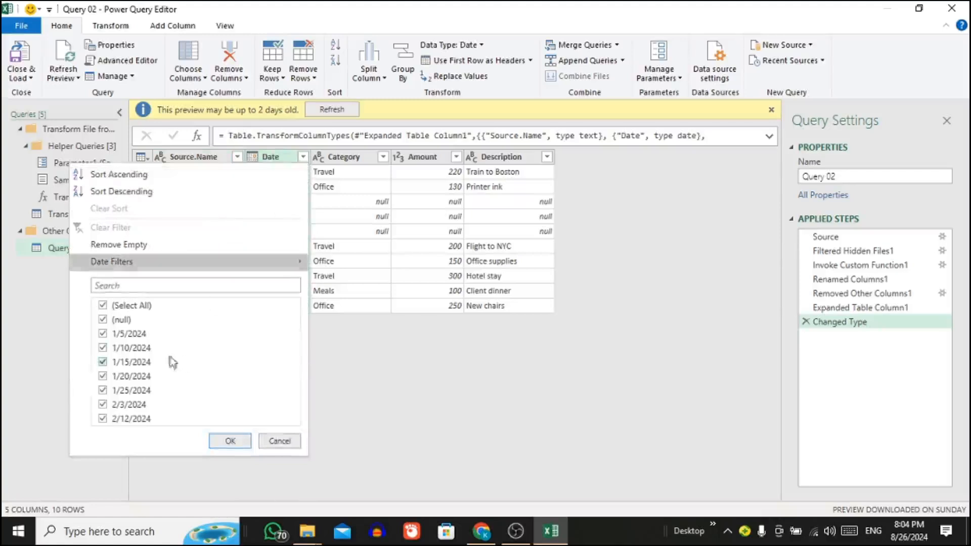
click(103, 320)
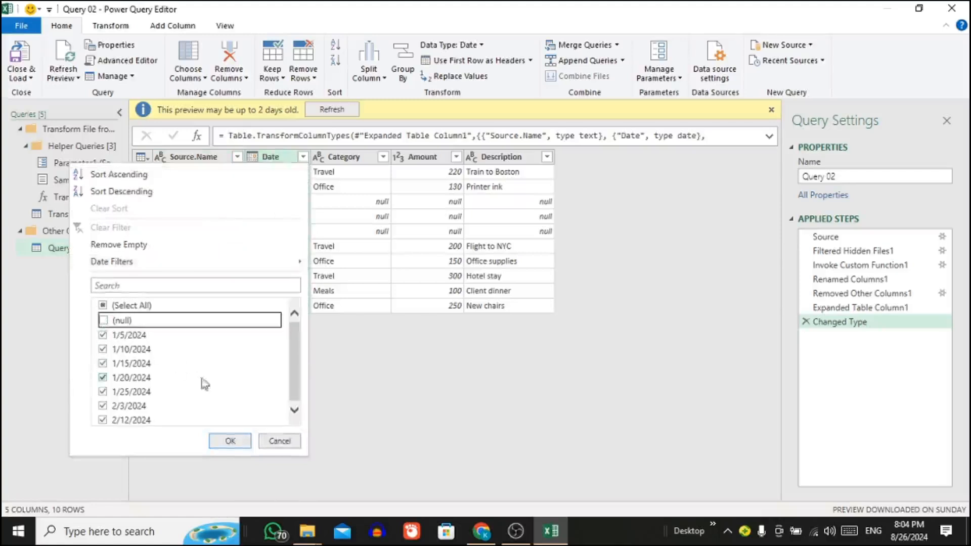
click(230, 441)
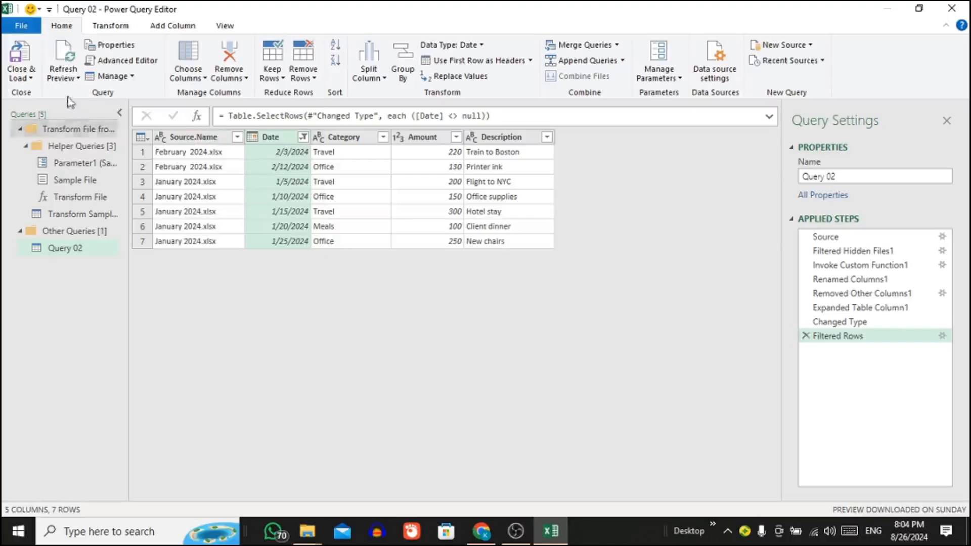
Close the query editor and load the combined query into the workbook as a table.
click(31, 79)
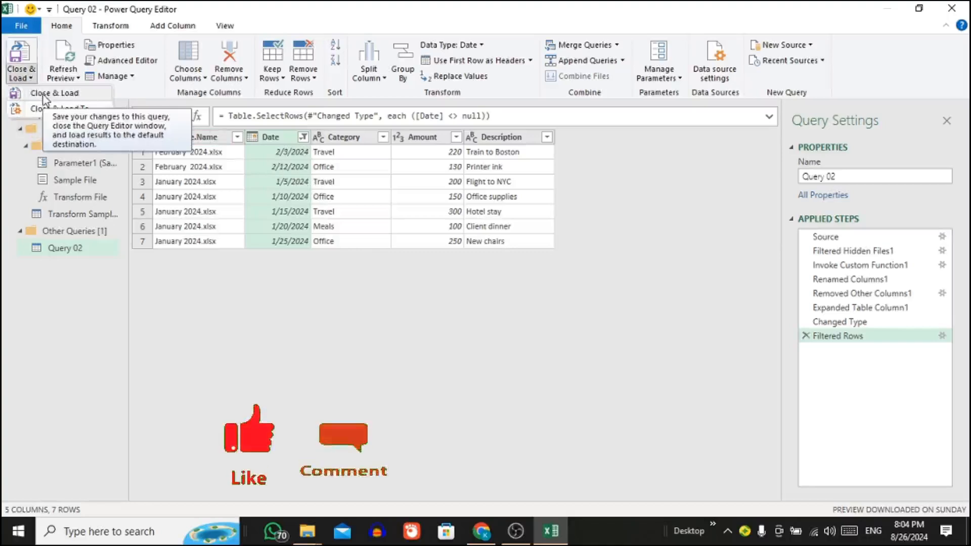
click(56, 94)
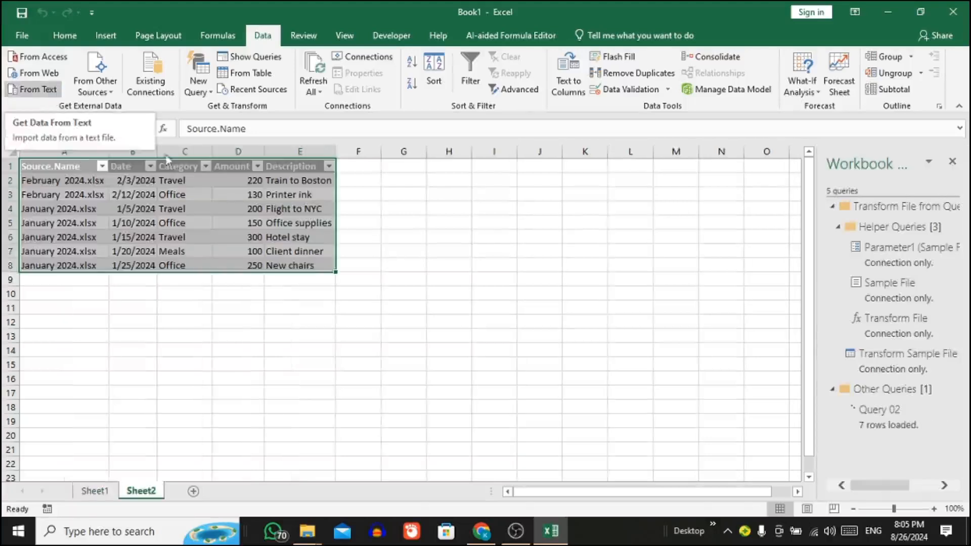
click(293, 393)
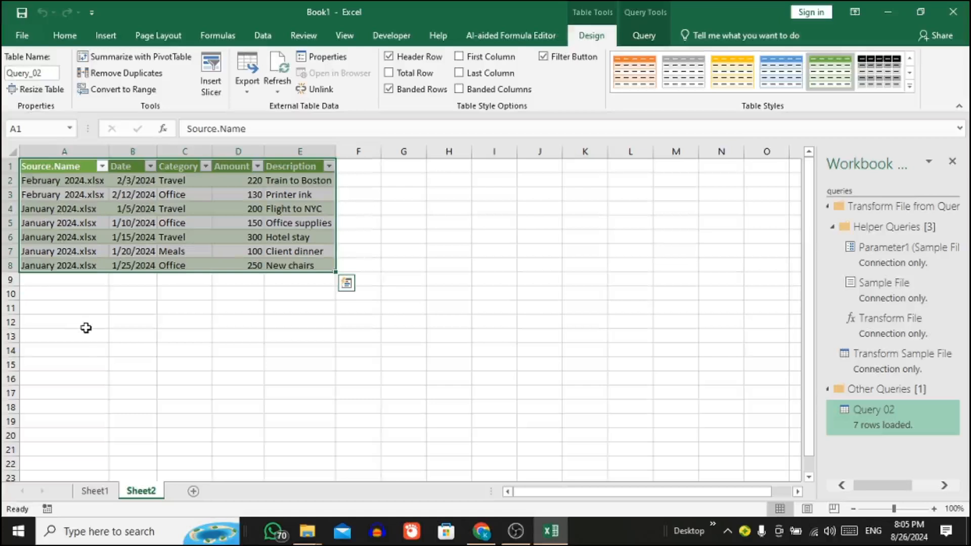
click(652, 271)
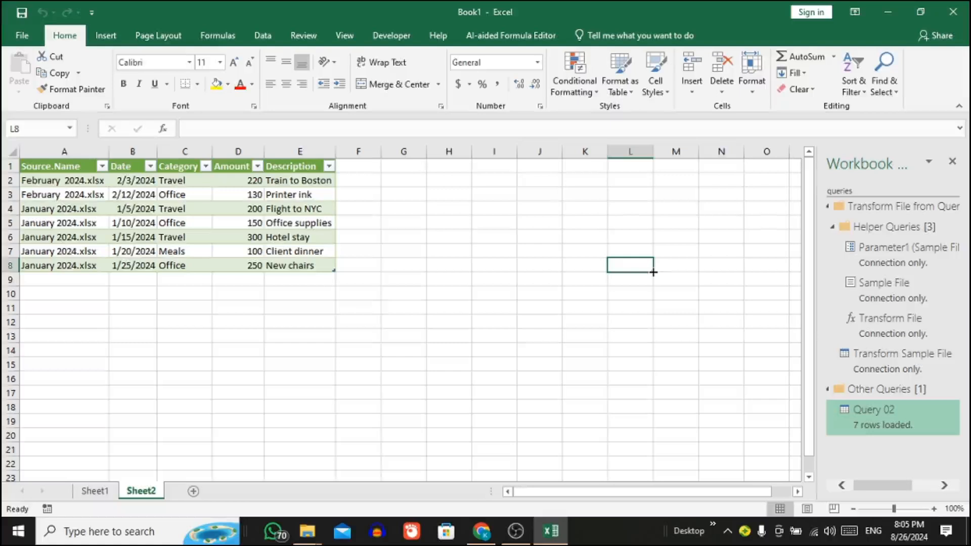
Switch to File Explorer and move the April 2024 and March 2024 workbooks from the desktop into the Query 02 folder.
click(883, 12)
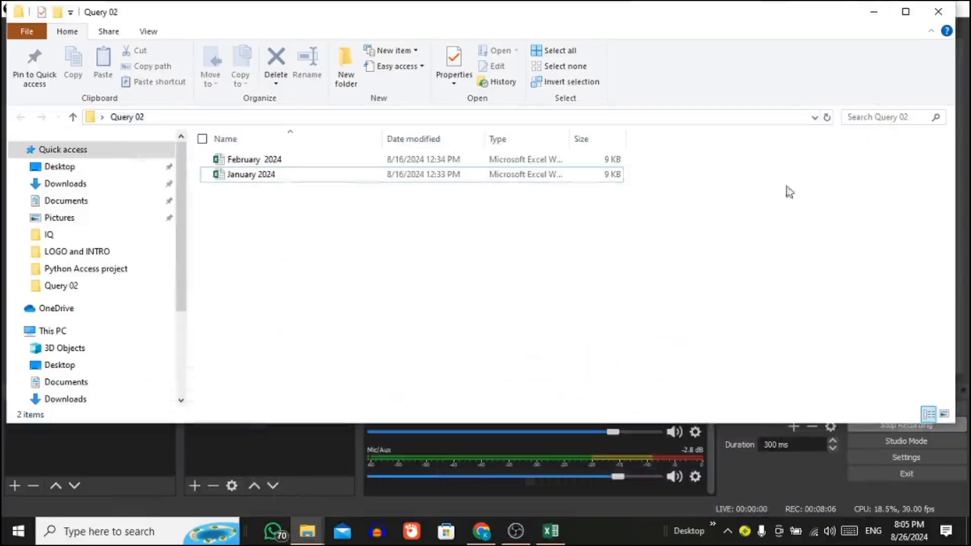
click(874, 11)
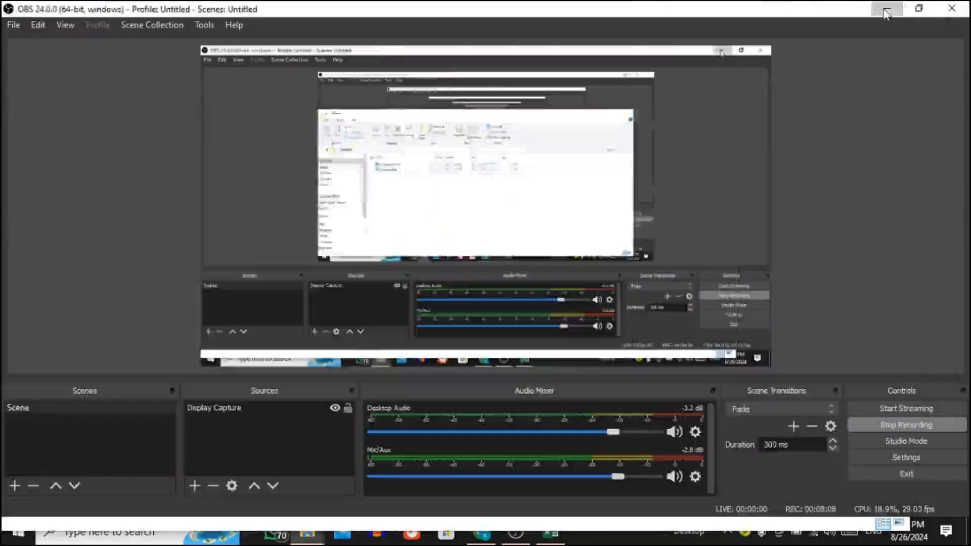
click(886, 10)
click(824, 121)
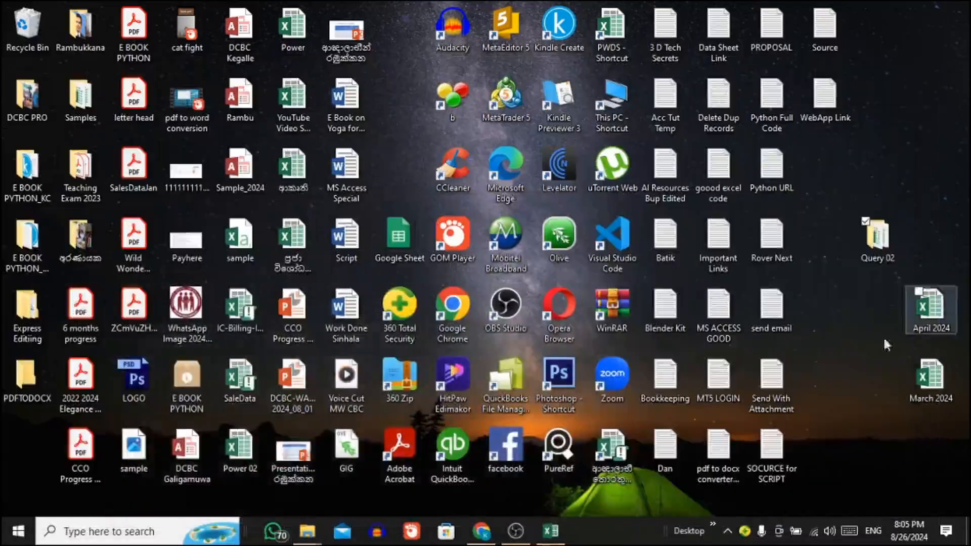
mouse_move(300, 540)
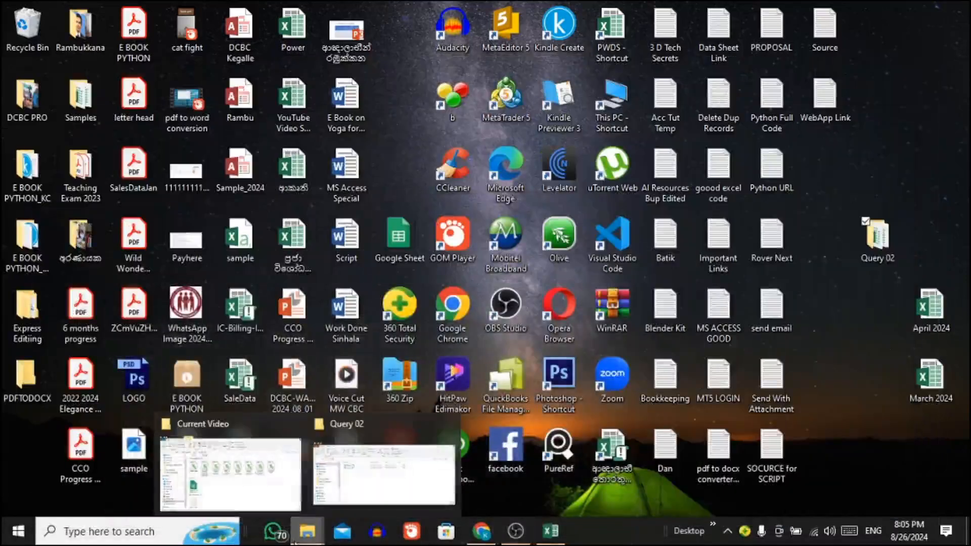
click(377, 480)
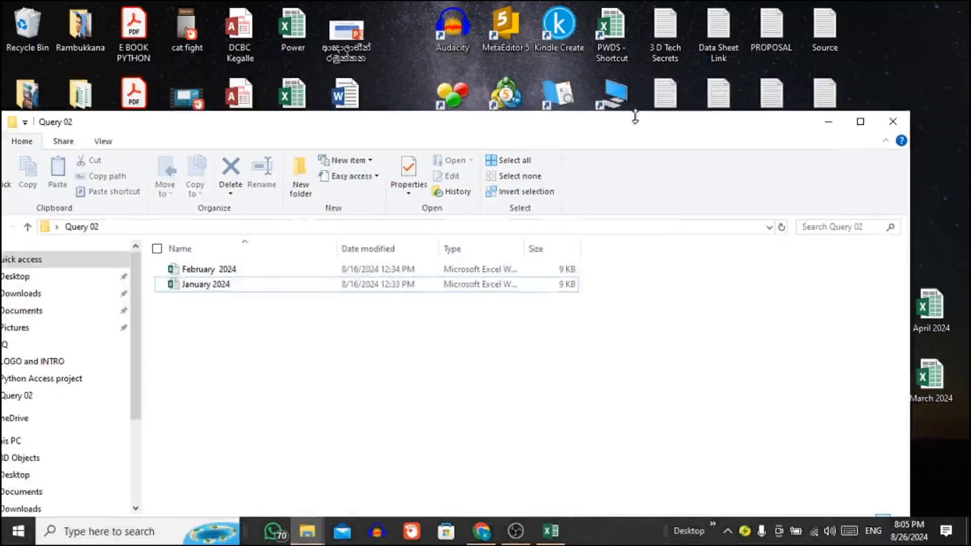
drag(626, 121, 590, 48)
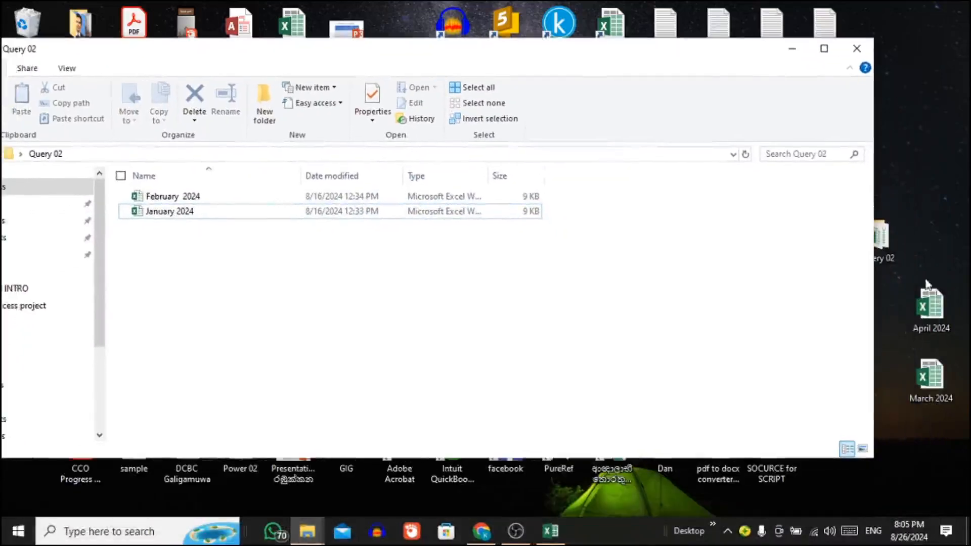
click(945, 431)
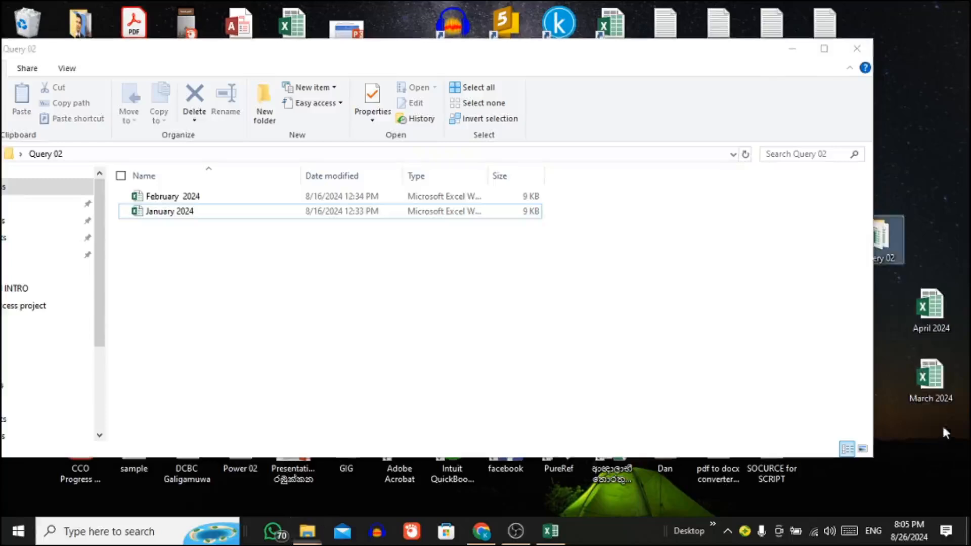
drag(943, 435, 506, 333)
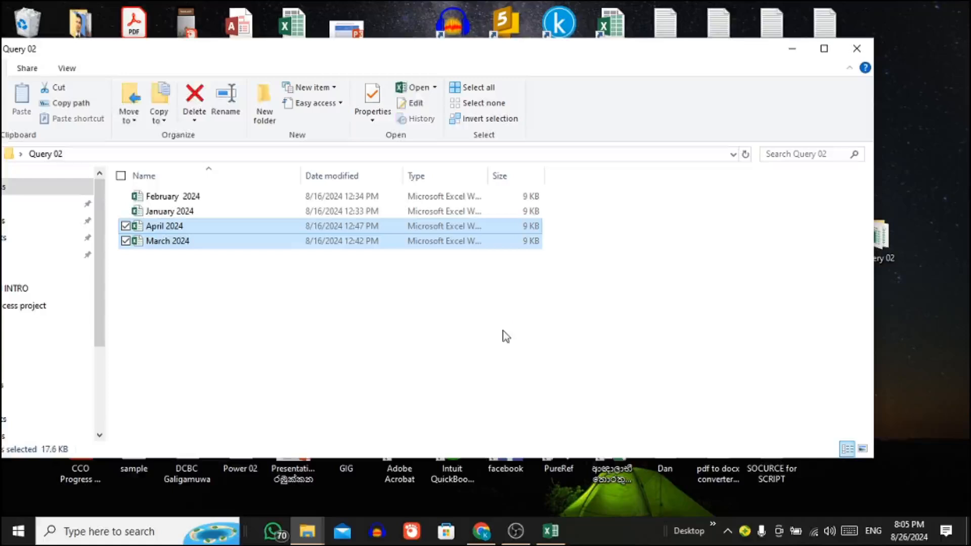
click(505, 295)
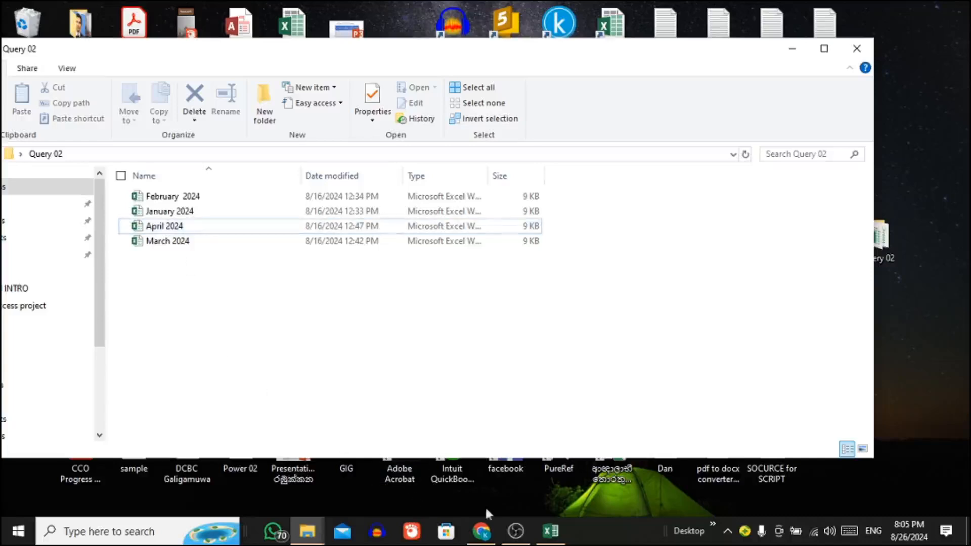
Switch back to Excel and refresh the combined expense table on Sheet2 to bring in the added files.
click(550, 531)
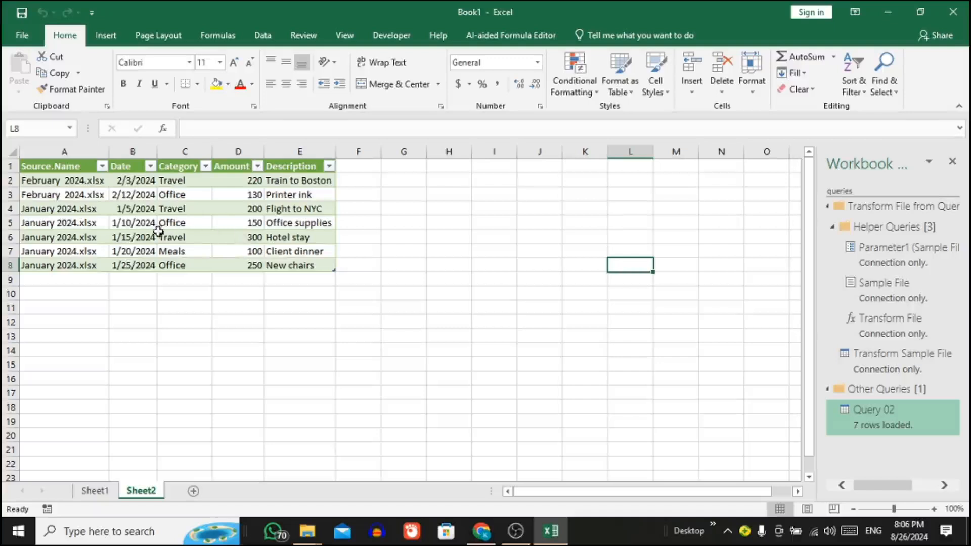
click(125, 221)
right_click(126, 221)
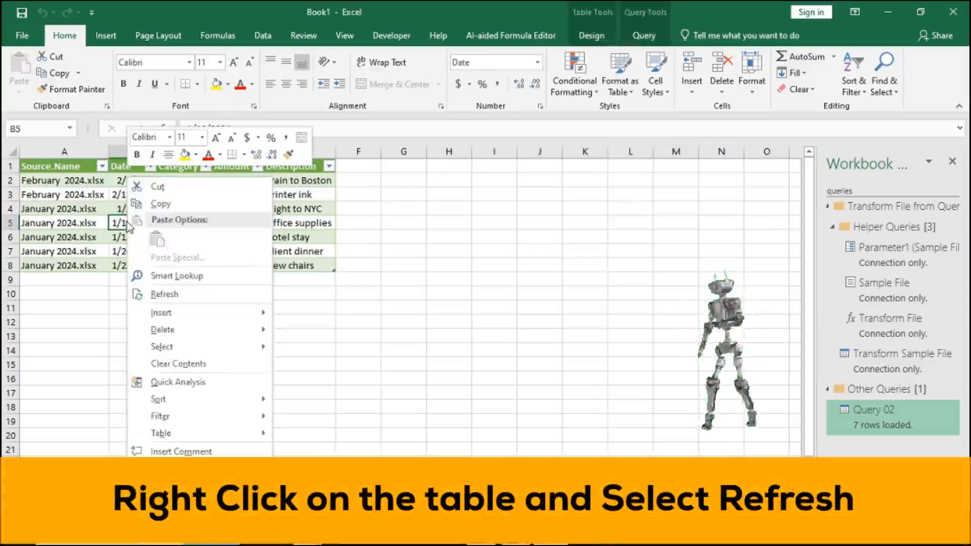
click(200, 298)
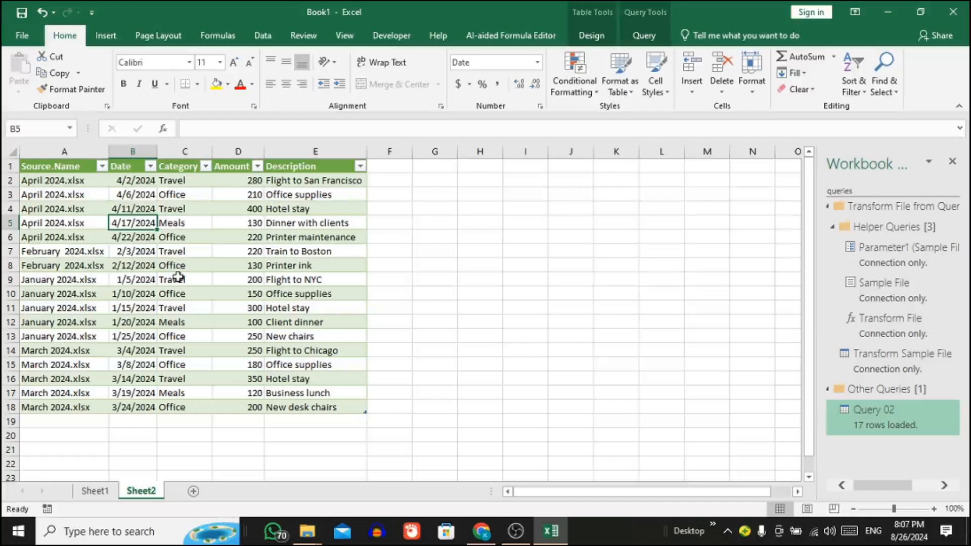
right_click(133, 280)
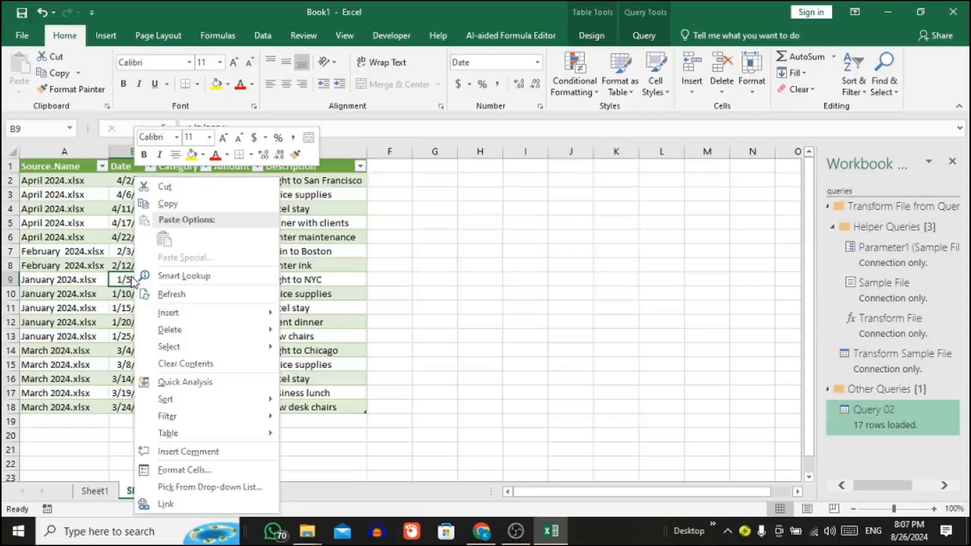
click(339, 259)
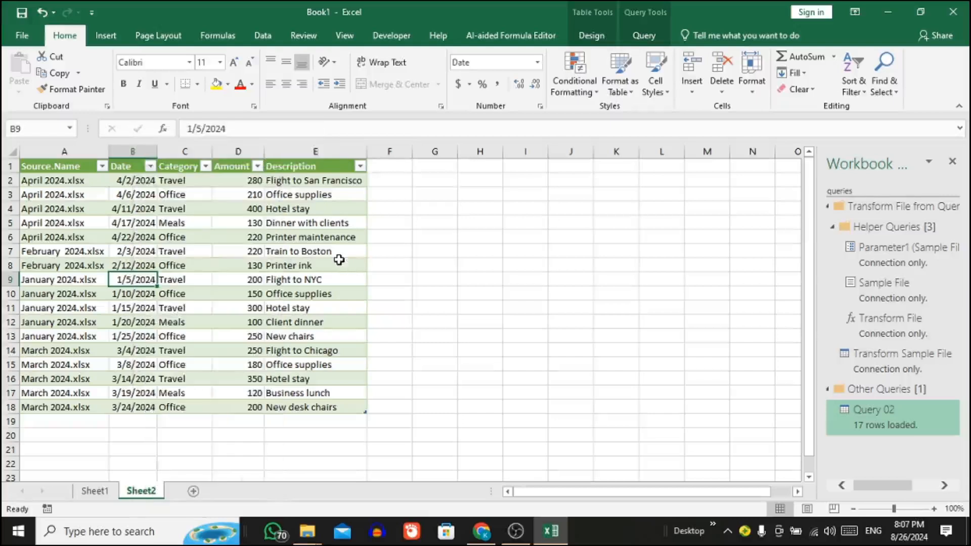